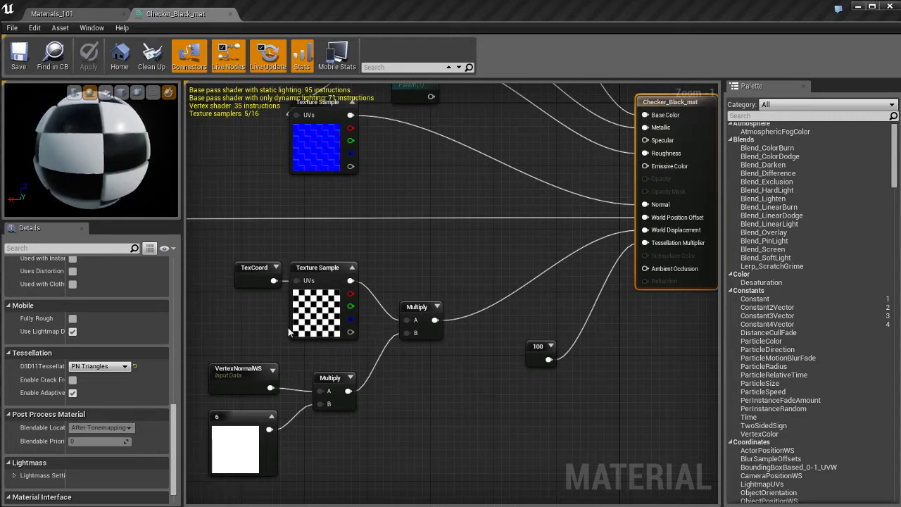
# - Delete the node networks feeding World Displacement and Tessellation Multiplier, and apply the material changes
pyautogui.moveTo(231, 239); pyautogui.dragTo(536, 424)
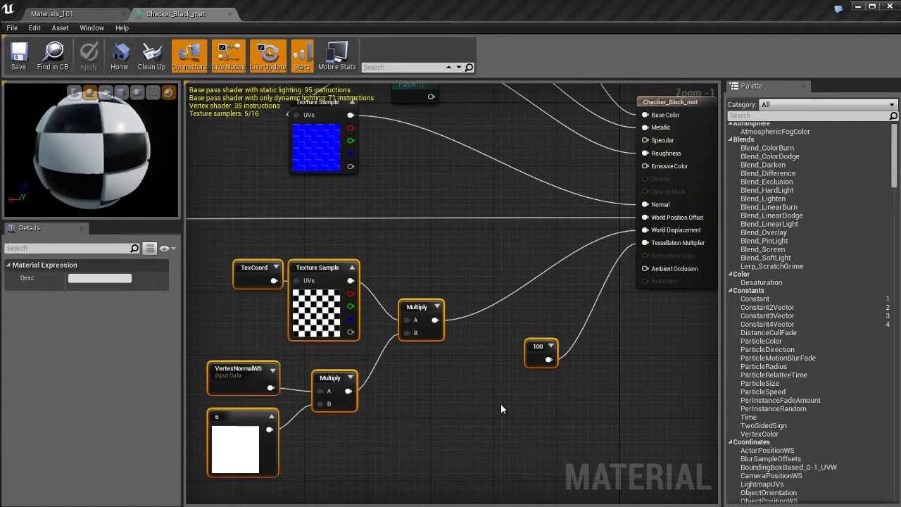
pyautogui.press('Delete')
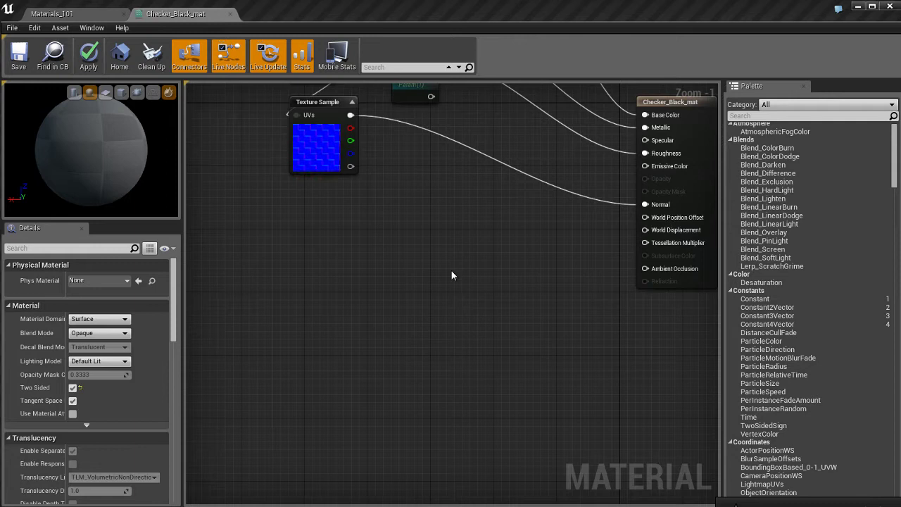
pyautogui.press('Return')
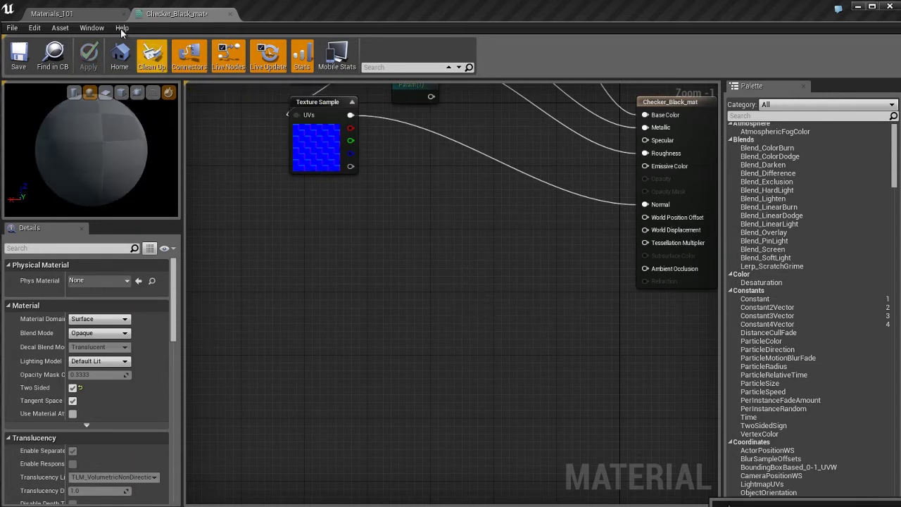
# - Deselect the sphere in the Materials_101 level to check its material, and save Checker_Black_mat
pyautogui.click(60, 13)
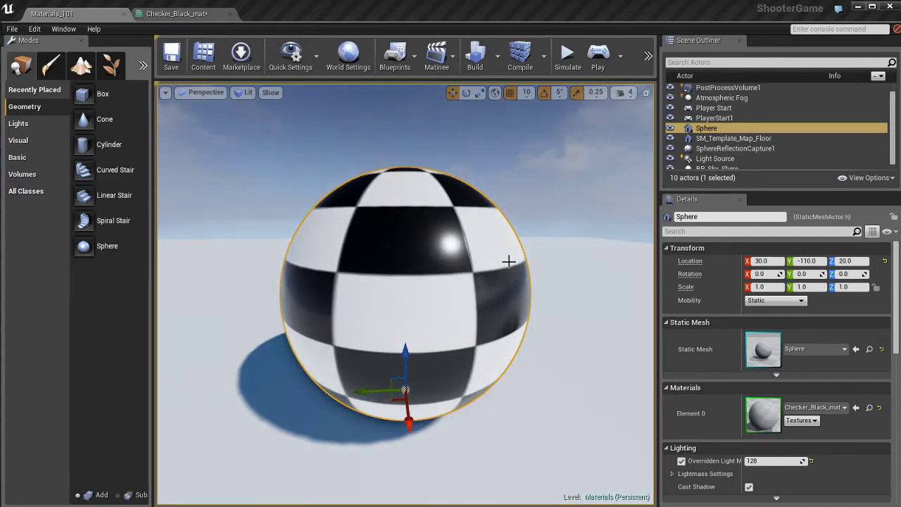
pyautogui.press('Escape')
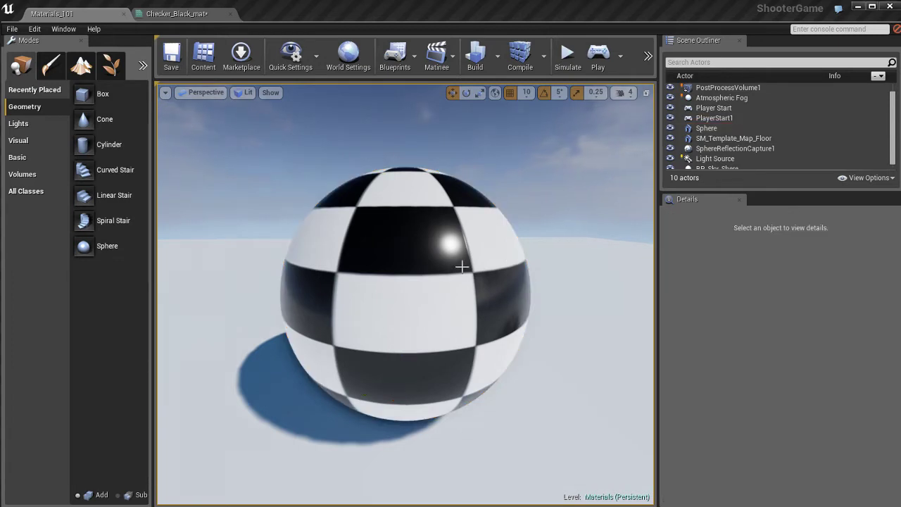
pyautogui.click(187, 14)
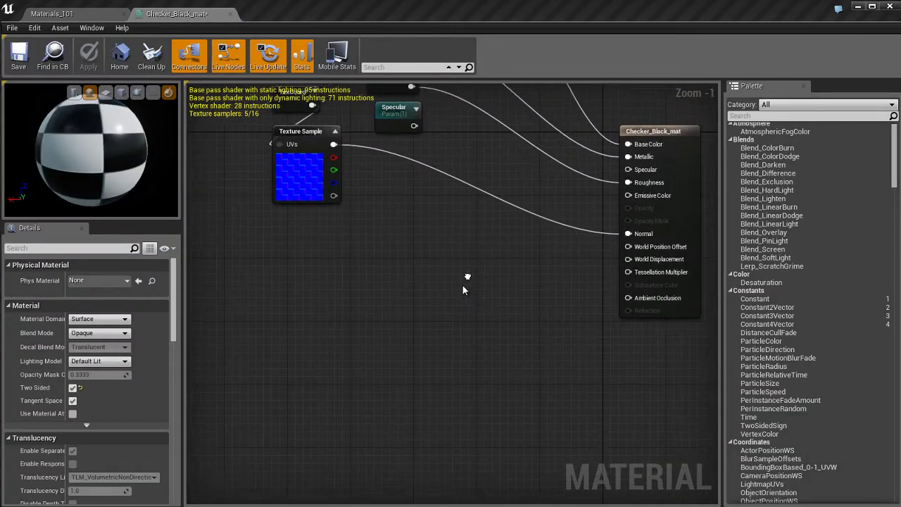
pyautogui.hotkey('ctrl', 's')
# - Set the material's Blend Mode to Translucent, disable Two Sided, and apply the changes
pyautogui.moveTo(493, 280); pyautogui.dragTo(373, 296, button='right')
pyautogui.scroll(1, 549, 309)
pyautogui.moveTo(549, 366); pyautogui.dragTo(639, 366, button='right')
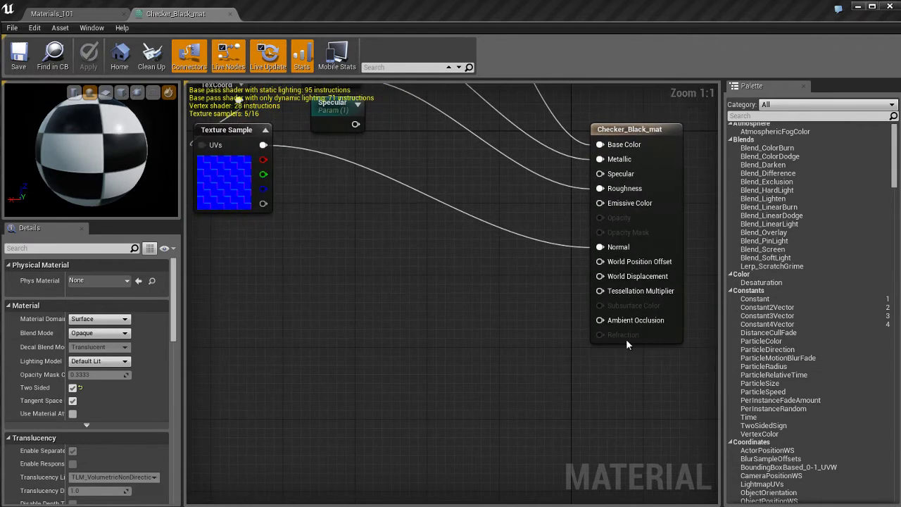
pyautogui.moveTo(468, 344)
pyautogui.mouseDown(button='right')
pyautogui.moveTo(479, 353)
pyautogui.moveTo(472, 341)
pyautogui.mouseUp(button='right')
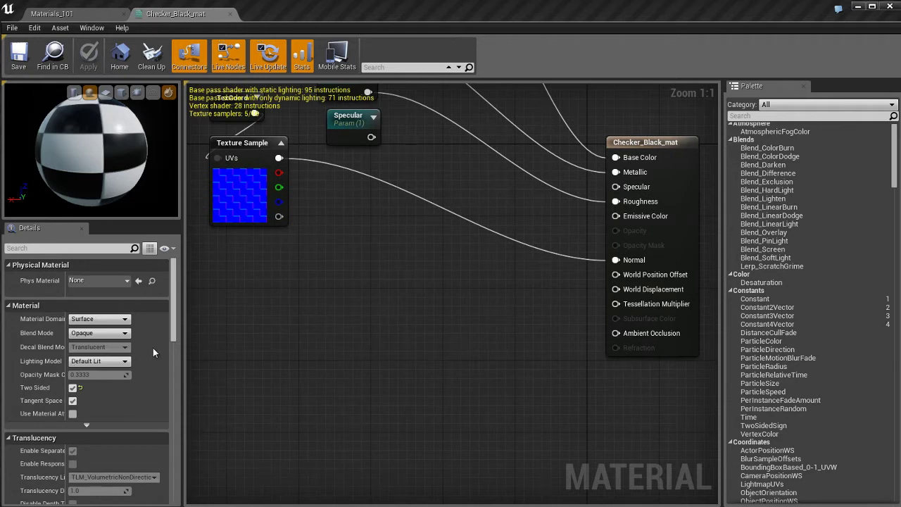
pyautogui.click(98, 332)
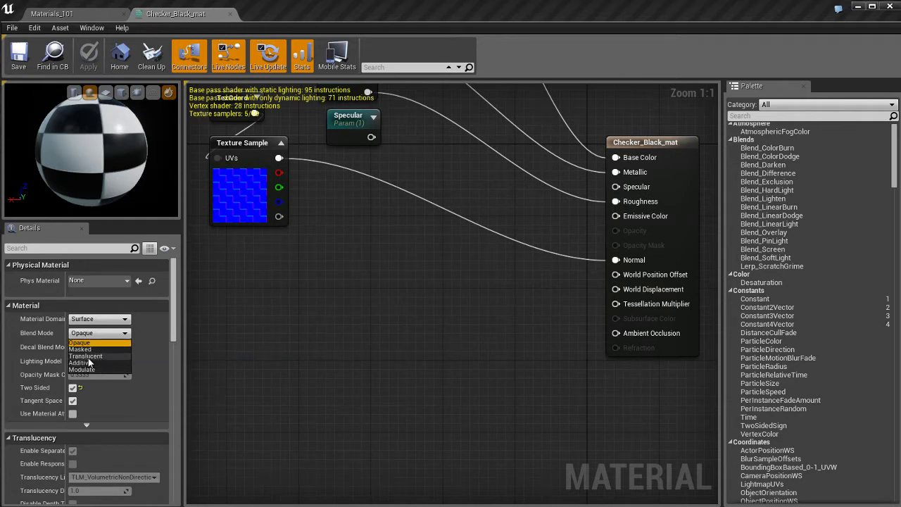
pyautogui.click(98, 356)
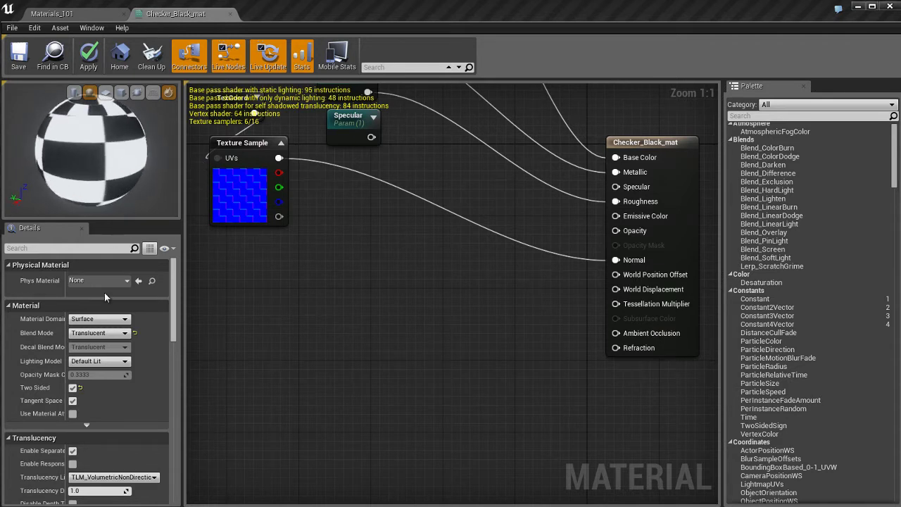
pyautogui.click(73, 387)
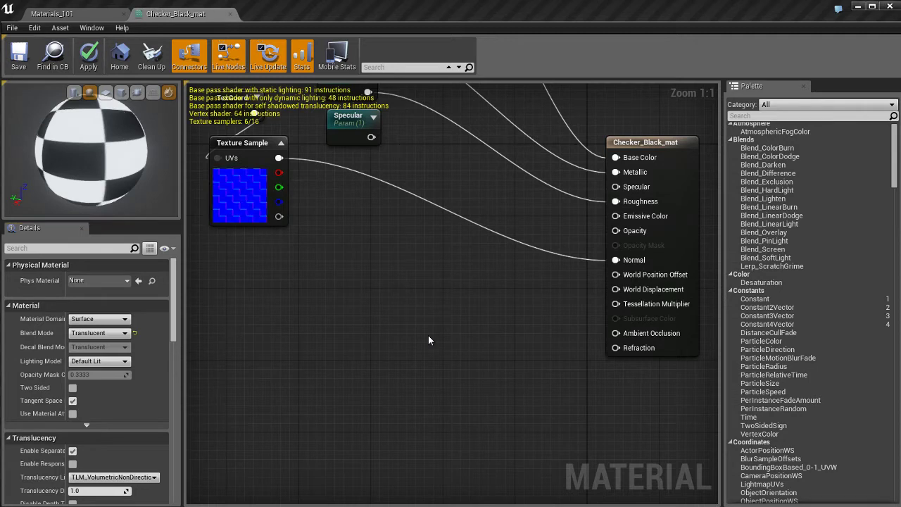
pyautogui.press('Return')
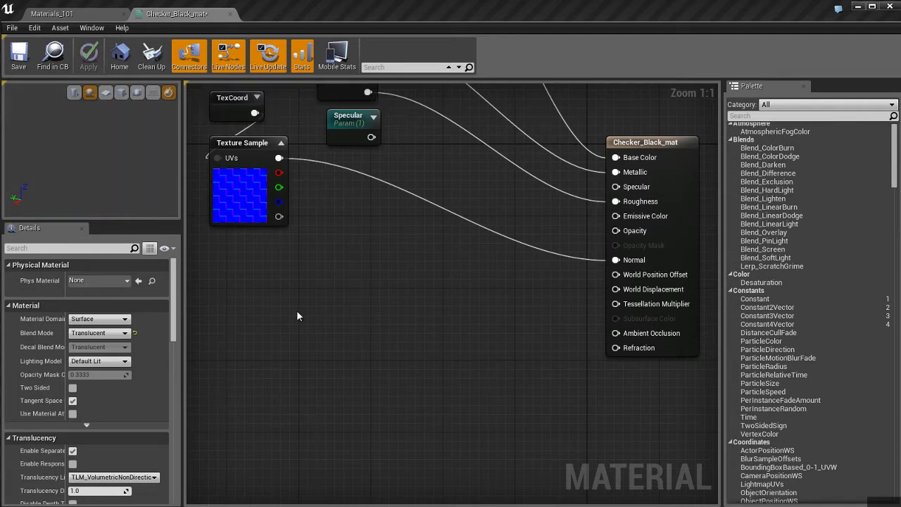
# - Connect the checker Texture Sample to the material's Opacity, apply it, and check the sphere in the level
pyautogui.moveTo(290, 267); pyautogui.dragTo(352, 366, button='right')
pyautogui.moveTo(417, 370); pyautogui.dragTo(354, 411, button='right')
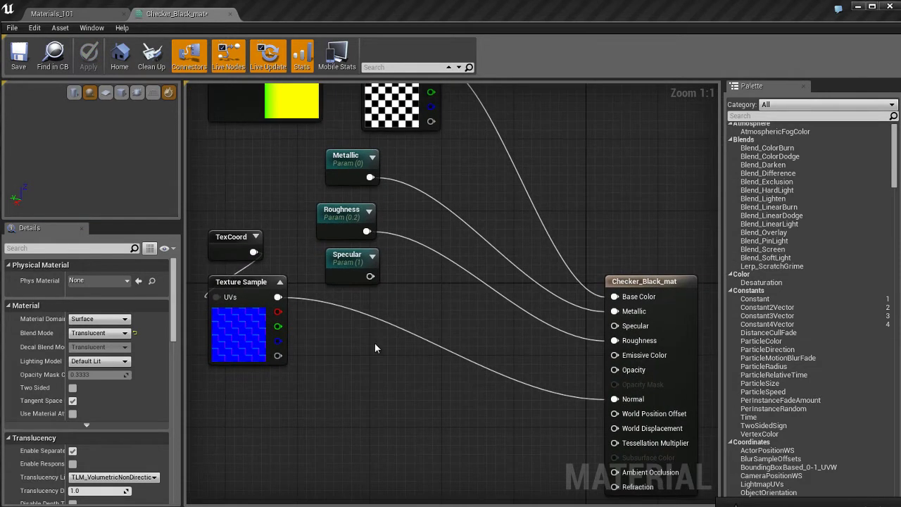
pyautogui.scroll(-1, 374, 342)
pyautogui.moveTo(412, 385); pyautogui.dragTo(408, 445, button='right')
pyautogui.moveTo(475, 385)
pyautogui.mouseDown(button='right')
pyautogui.moveTo(473, 399)
pyautogui.moveTo(500, 316)
pyautogui.moveTo(499, 387)
pyautogui.moveTo(498, 293)
pyautogui.moveTo(464, 346)
pyautogui.moveTo(464, 373)
pyautogui.mouseUp(button='right')
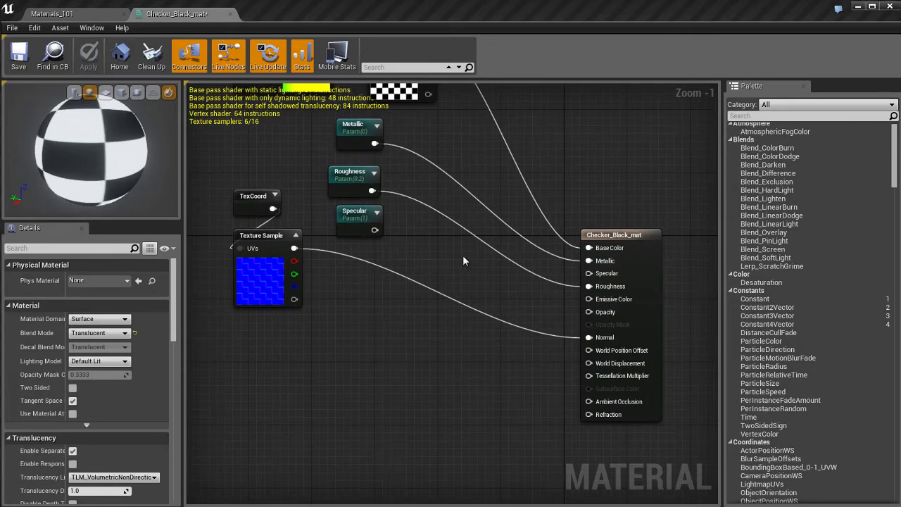
pyautogui.moveTo(466, 276); pyautogui.dragTo(492, 376, button='right')
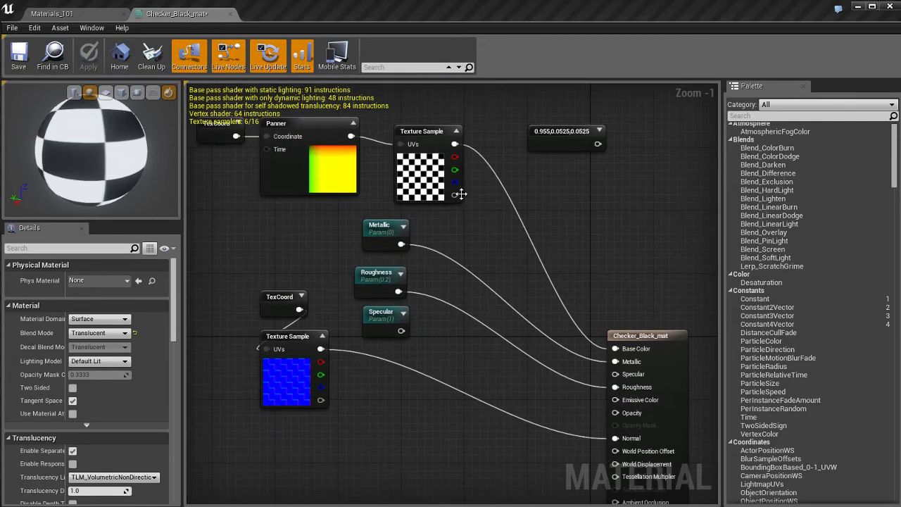
pyautogui.click(427, 153)
pyautogui.moveTo(454, 143); pyautogui.dragTo(616, 413)
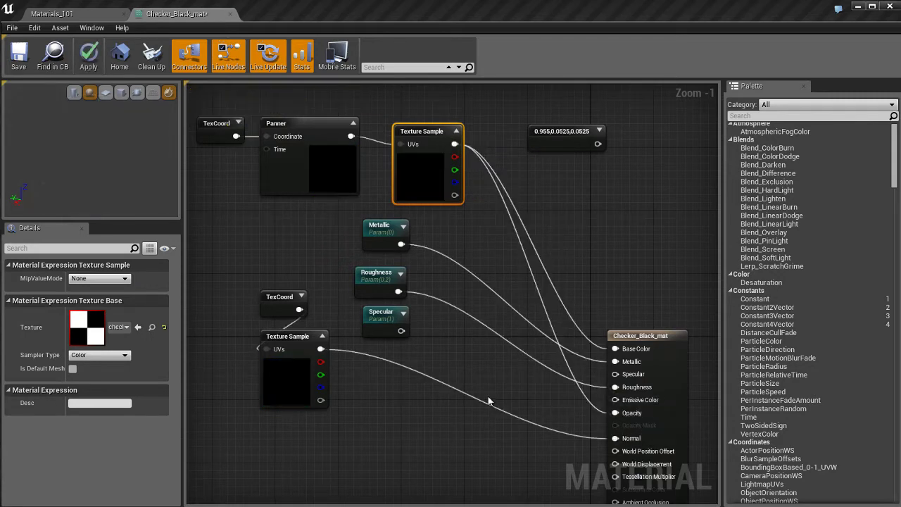
pyautogui.moveTo(489, 357); pyautogui.dragTo(488, 325, button='right')
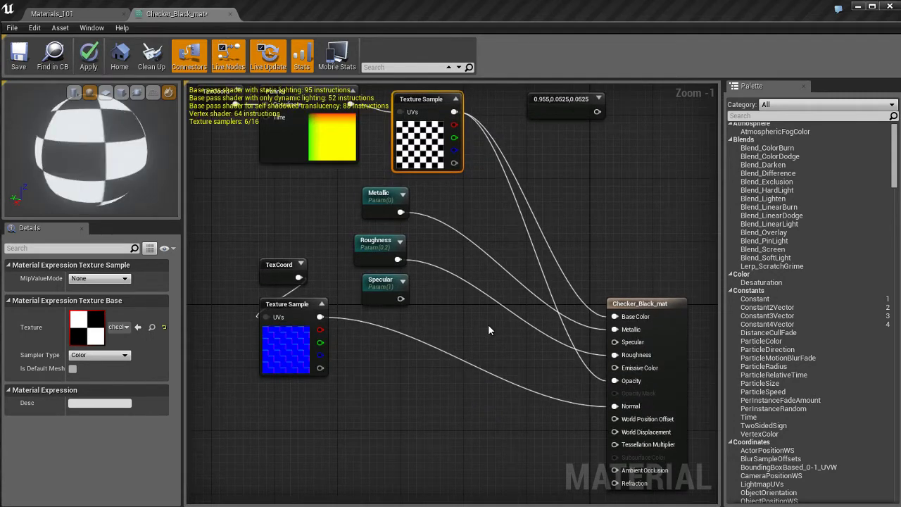
pyautogui.click(76, 19)
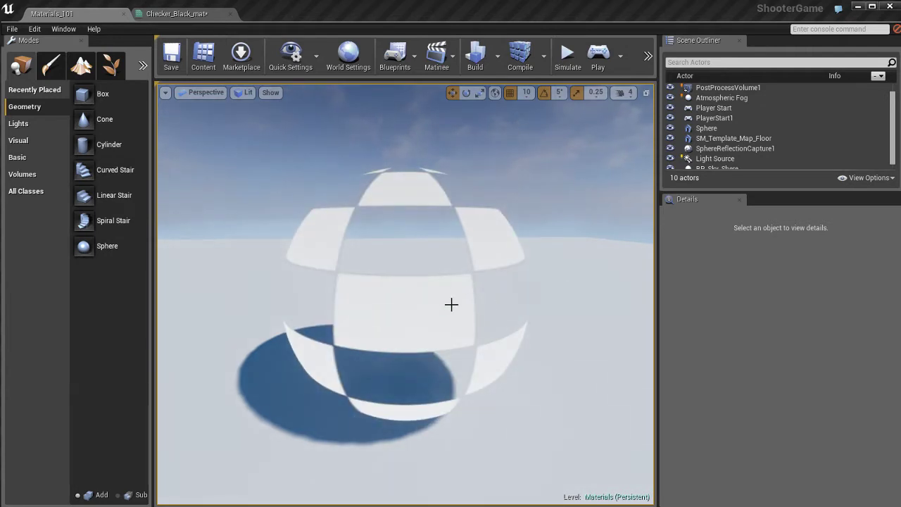
pyautogui.moveTo(451, 304)
pyautogui.keyDown('alt'); pyautogui.mouseDown()
pyautogui.moveTo(439, 288)
pyautogui.moveTo(447, 296)
pyautogui.mouseUp(); pyautogui.keyUp('alt')
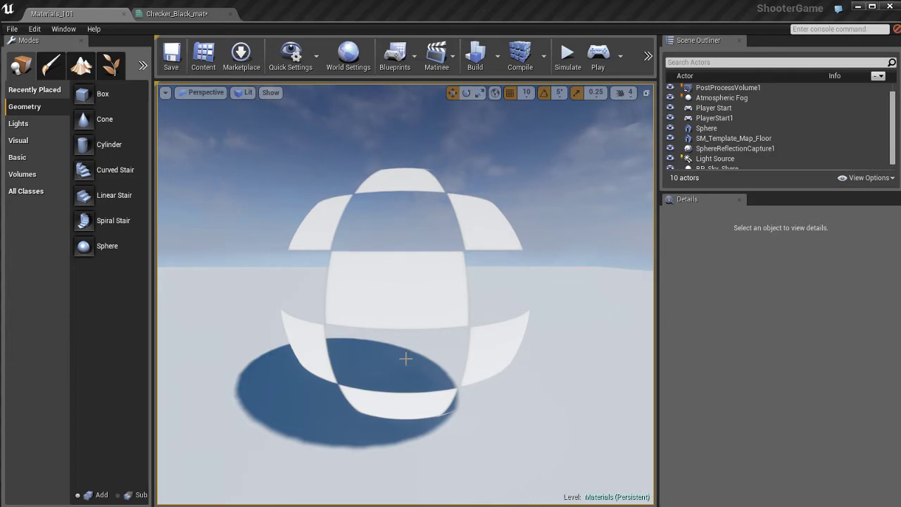
# - Add the brushed_metal texture to the Checker_Black_mat graph, connect it to Refraction, and apply the material
pyautogui.click(187, 14)
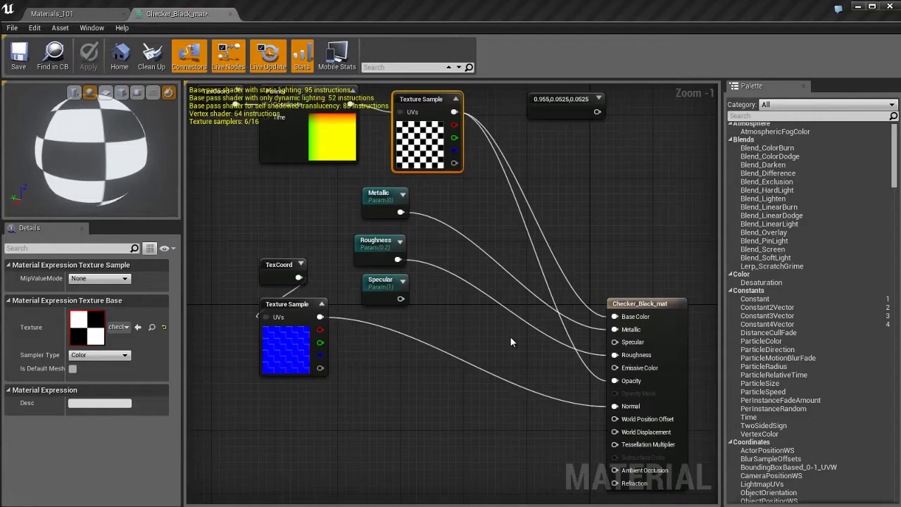
pyautogui.moveTo(507, 435); pyautogui.dragTo(518, 341, button='right')
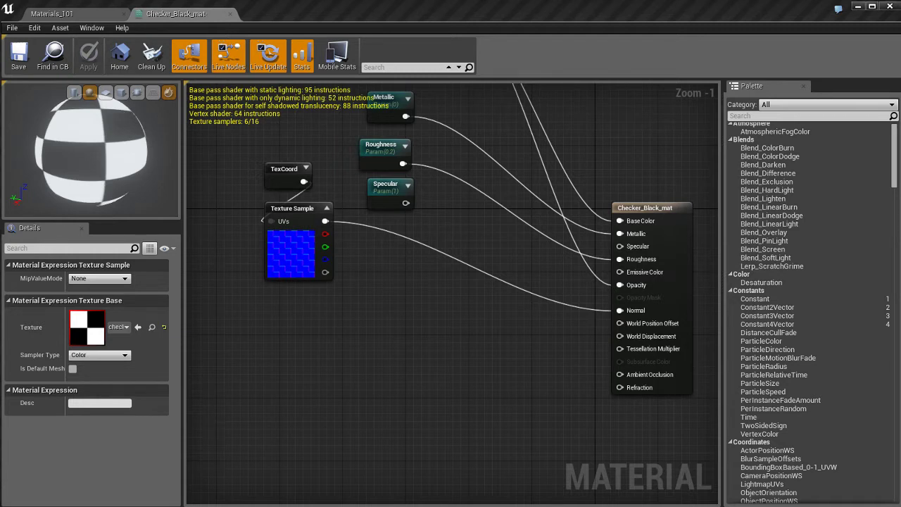
pyautogui.moveTo(769, 377); pyautogui.dragTo(402, 360)
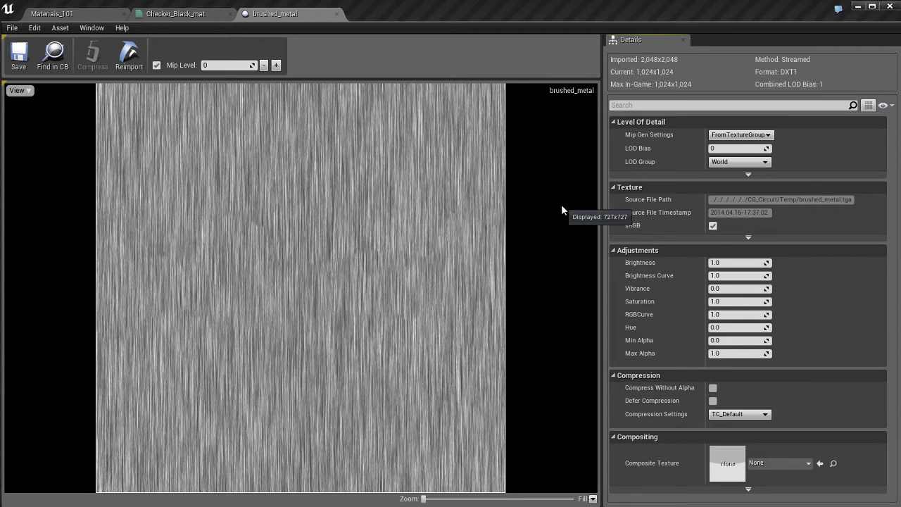
pyautogui.click(337, 14)
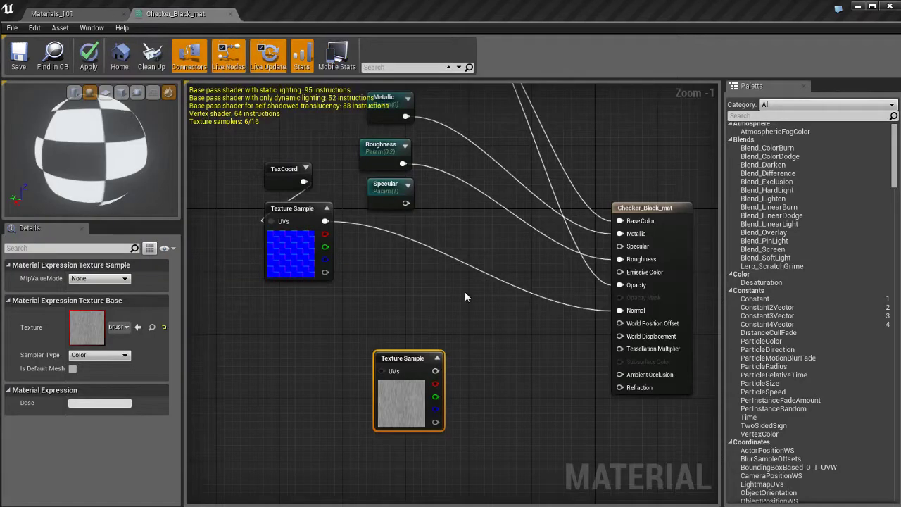
pyautogui.moveTo(435, 371); pyautogui.dragTo(648, 389)
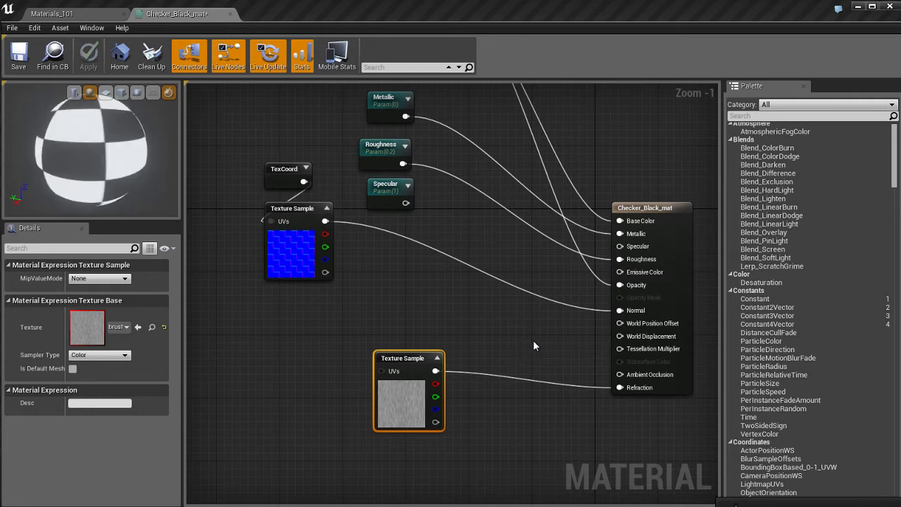
# - Examine the refraction through the transparent squares of the sphere in the level from several angles and distances
pyautogui.click(88, 16)
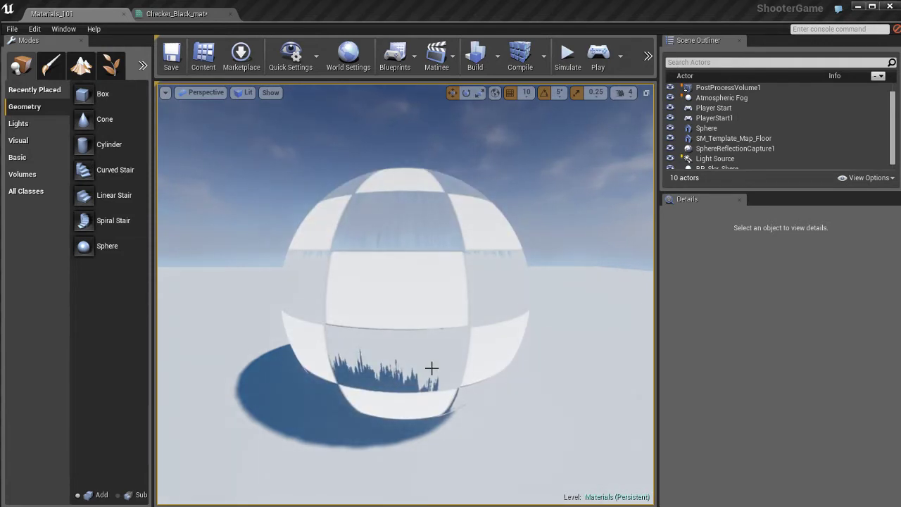
pyautogui.keyDown('alt'); pyautogui.moveTo(539, 358); pyautogui.dragTo(449, 324); pyautogui.keyUp('alt')
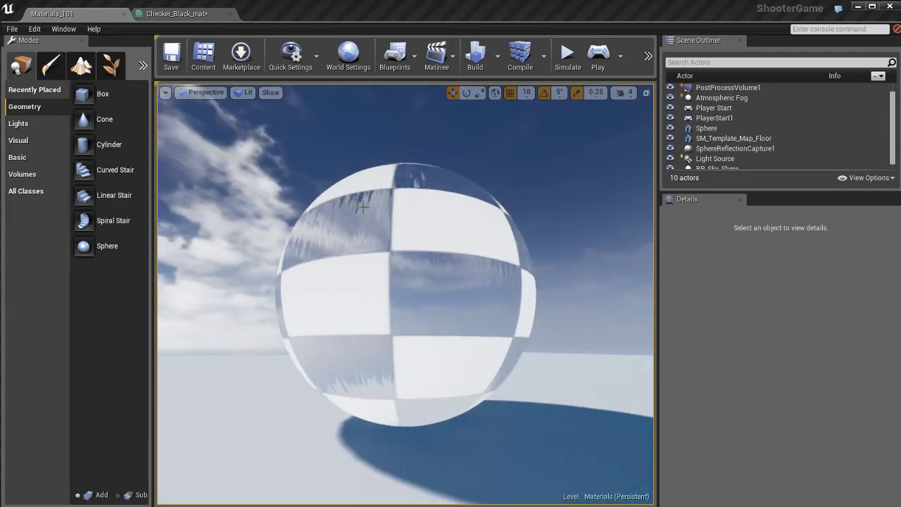
pyautogui.scroll(-3, 449, 290)
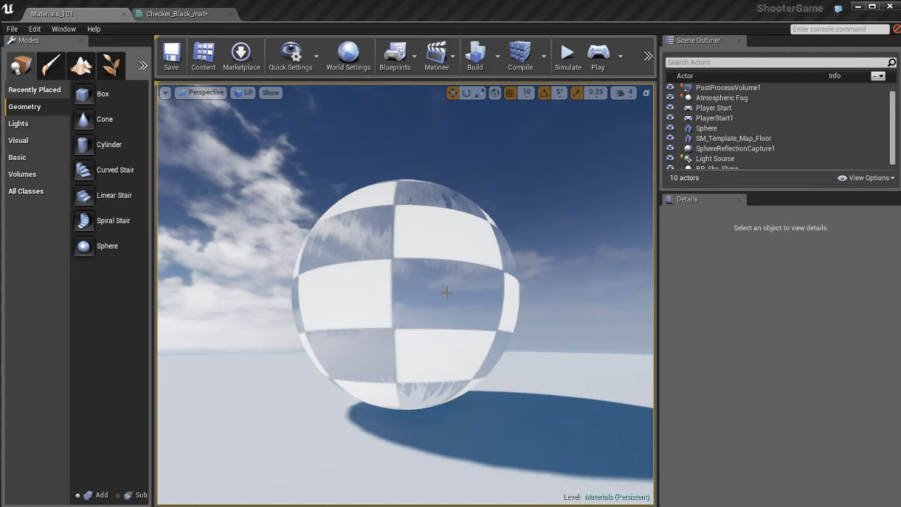
pyautogui.scroll(4, 448, 291)
pyautogui.keyDown('alt'); pyautogui.moveTo(451, 289); pyautogui.dragTo(444, 292); pyautogui.keyUp('alt')
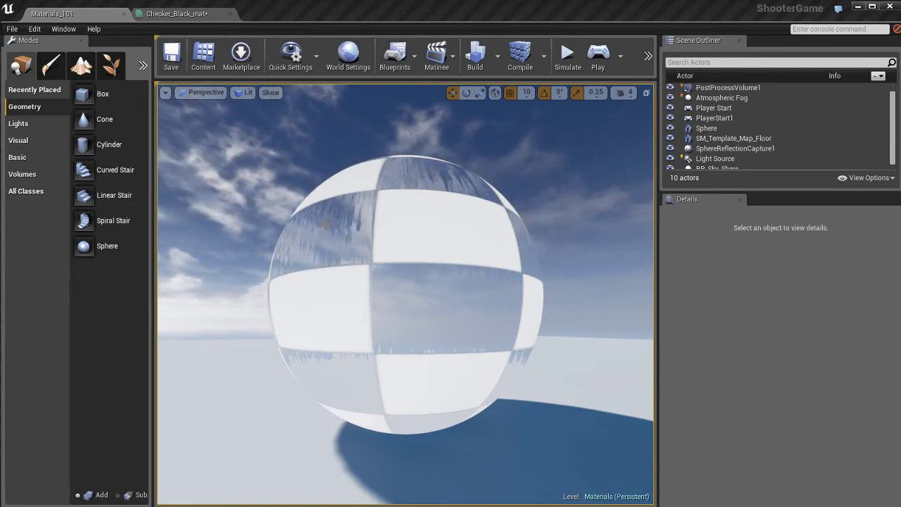
pyautogui.keyDown('alt'); pyautogui.moveTo(330, 251); pyautogui.dragTo(327, 247); pyautogui.keyUp('alt')
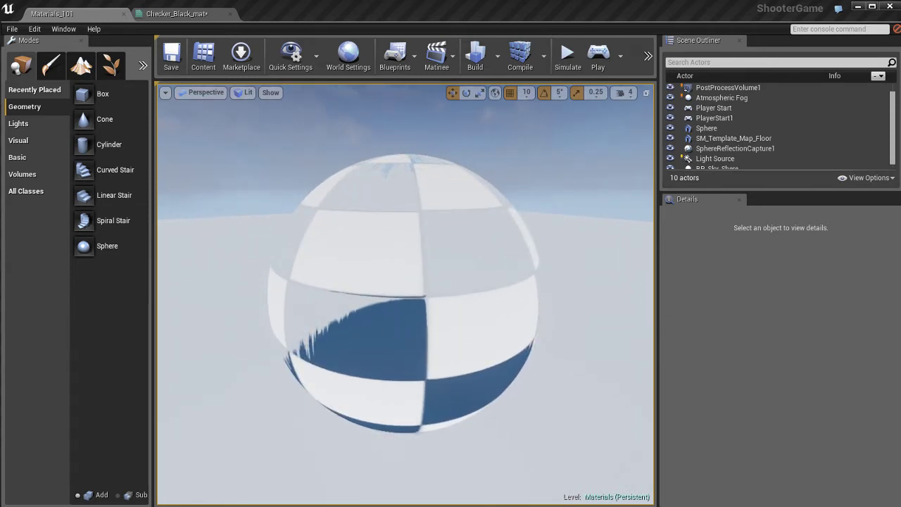
# - Place the UE4_Cube_Master mesh beside the sphere to inspect the refraction on its flat faces, and delete the cube
pyautogui.moveTo(900, 303); pyautogui.dragTo(535, 291)
pyautogui.moveTo(535, 291)
pyautogui.mouseDown(button='right')
pyautogui.moveTo(594, 284)
pyautogui.moveTo(551, 300)
pyautogui.moveTo(488, 300)
pyautogui.moveTo(541, 296)
pyautogui.moveTo(477, 283)
pyautogui.moveTo(544, 301)
pyautogui.mouseUp(button='right')
pyautogui.keyDown('alt'); pyautogui.moveTo(510, 315); pyautogui.dragTo(415, 321); pyautogui.keyUp('alt')
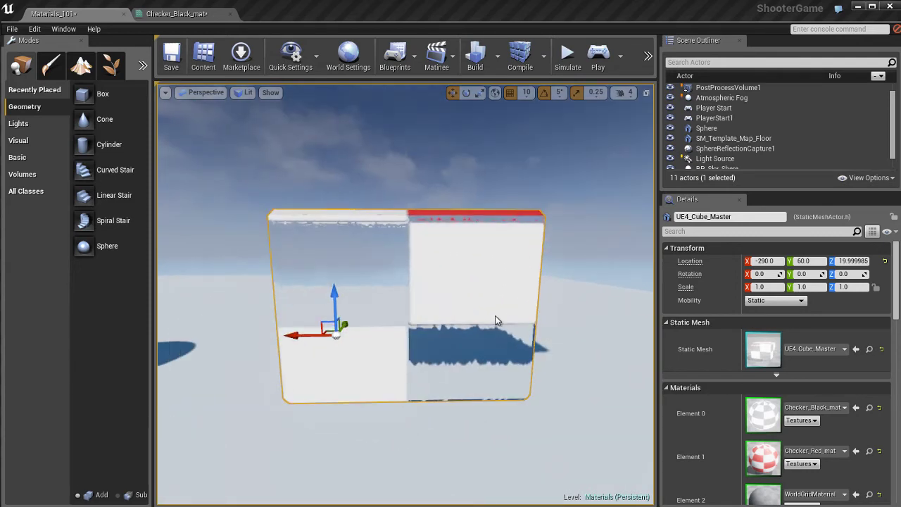
pyautogui.scroll(2, 515, 315)
pyautogui.keyDown('alt'); pyautogui.moveTo(521, 319); pyautogui.dragTo(393, 302); pyautogui.keyUp('alt')
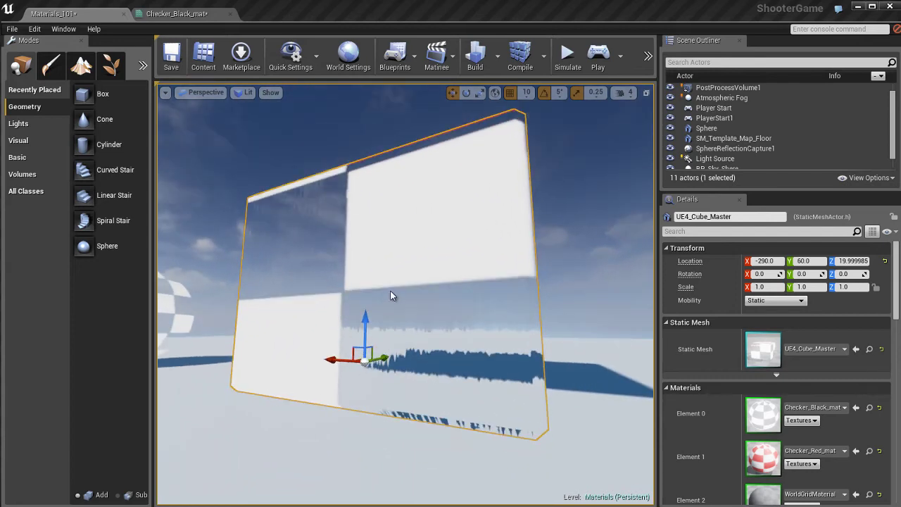
pyautogui.keyDown('alt'); pyautogui.moveTo(390, 295); pyautogui.dragTo(452, 316); pyautogui.keyUp('alt')
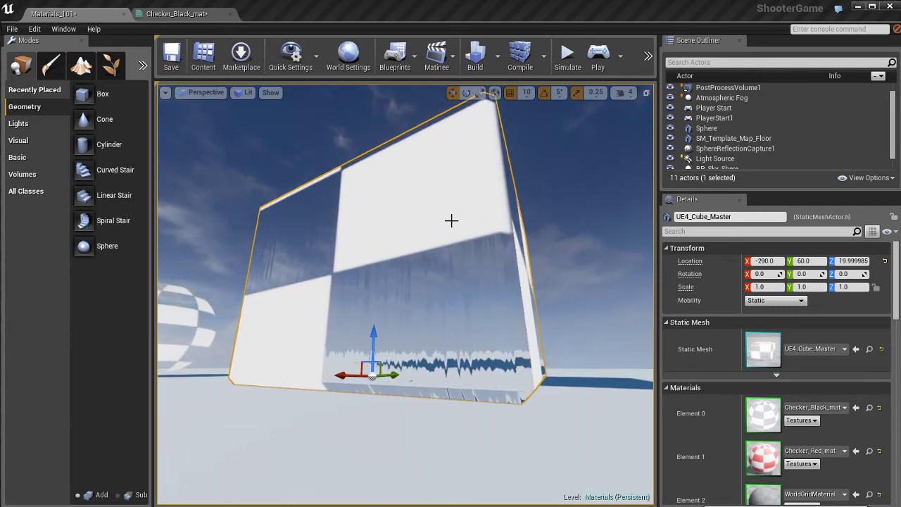
pyautogui.moveTo(451, 221); pyautogui.dragTo(471, 261, button='right')
pyautogui.press('Delete')
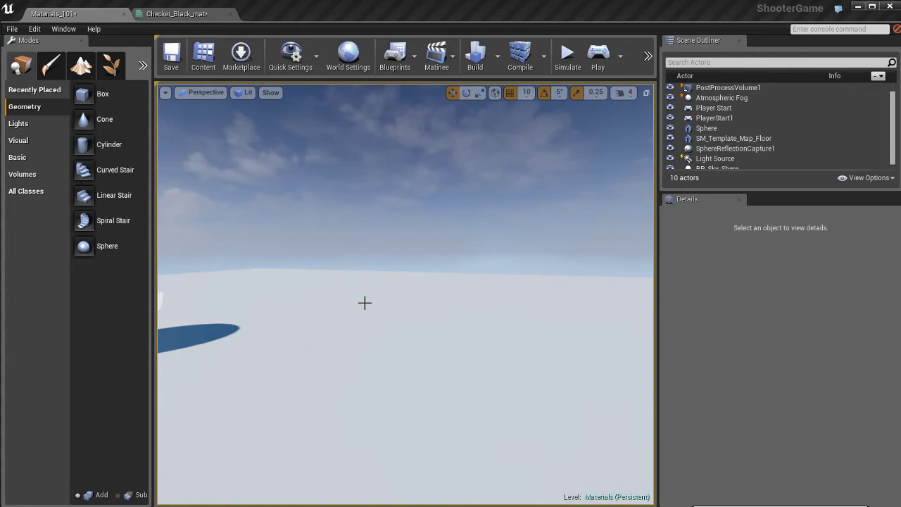
# - Select the sphere and frame it closely in the viewport
pyautogui.moveTo(364, 302); pyautogui.dragTo(497, 303)
pyautogui.moveTo(348, 300); pyautogui.dragTo(333, 380)
pyautogui.click(348, 392)
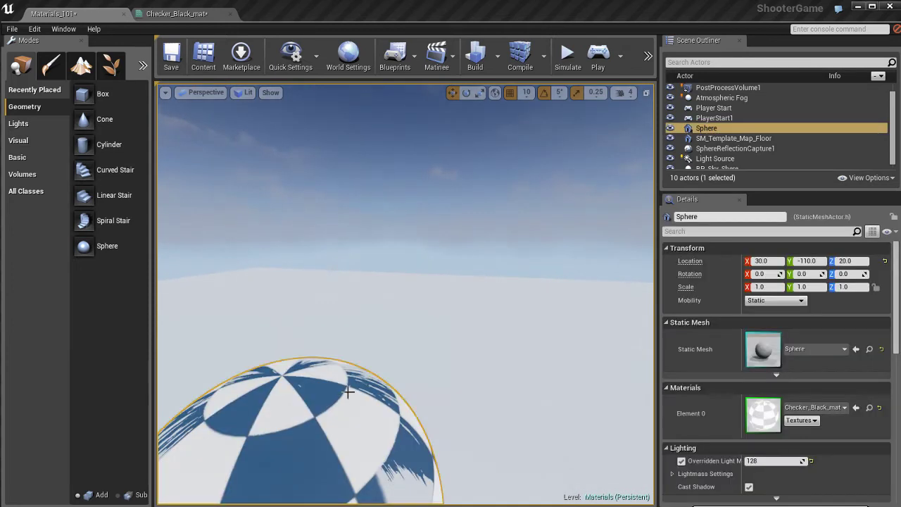
pyautogui.press('f')
pyautogui.scroll(3, 527, 335)
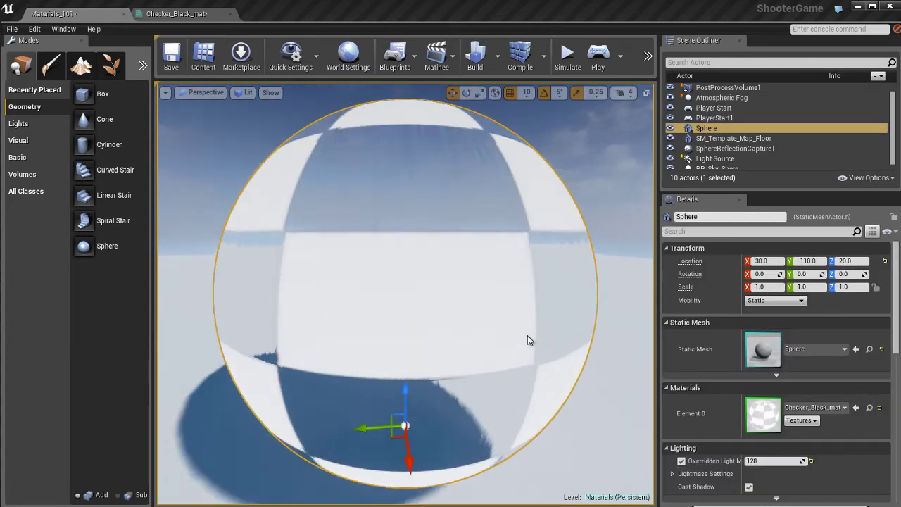
# - Deselect the sphere and move the brushed_metal Texture Sample closer to the main material node in the Checker_Black_mat graph
pyautogui.scroll(-2, 527, 335)
pyautogui.keyDown('alt'); pyautogui.moveTo(473, 342); pyautogui.dragTo(460, 320); pyautogui.keyUp('alt')
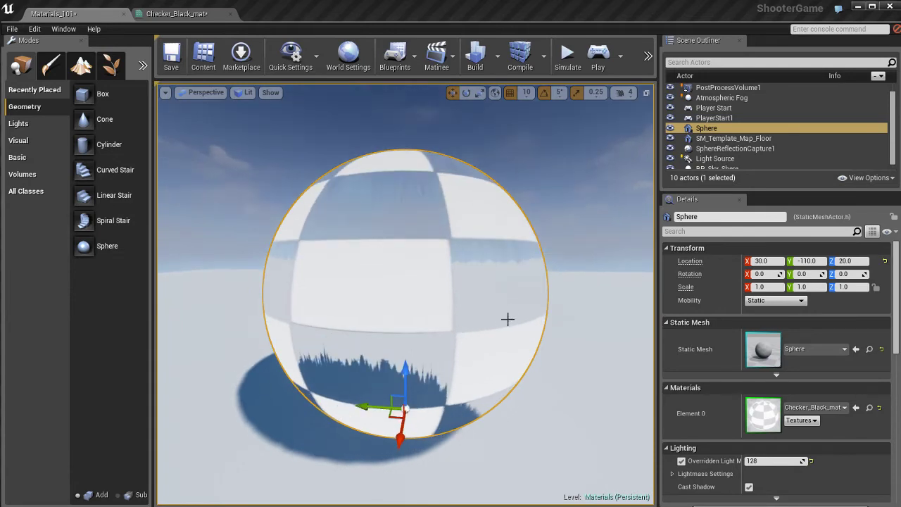
pyautogui.press('Escape')
pyautogui.click(185, 14)
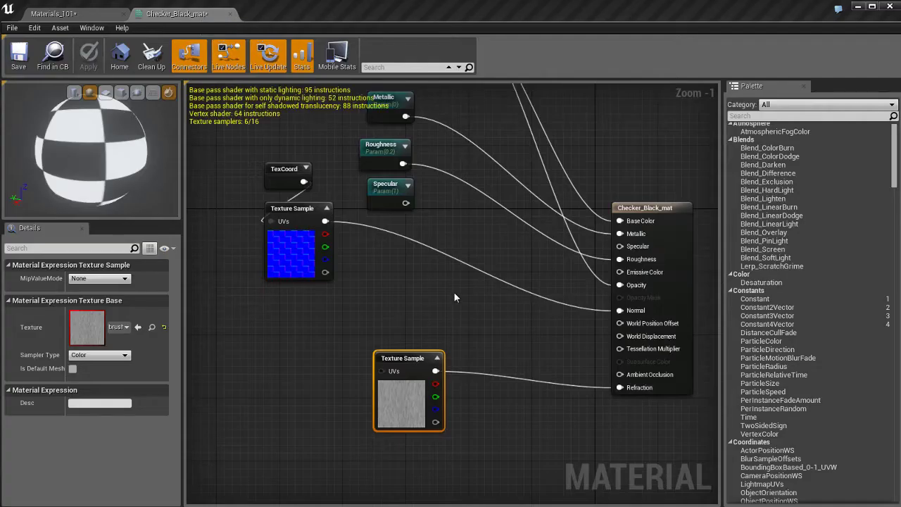
pyautogui.moveTo(454, 331); pyautogui.dragTo(463, 296, button='right')
pyautogui.moveTo(422, 324); pyautogui.dragTo(453, 331)
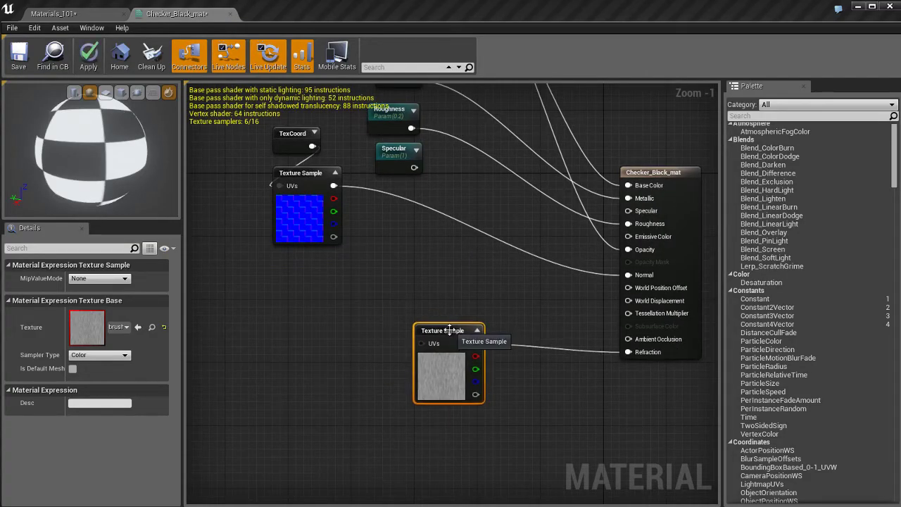
# - Add a Panner node beside the brushed_metal Texture Sample and connect its output to the sample's UVs input
pyautogui.click(329, 318)
pyautogui.click(329, 318)
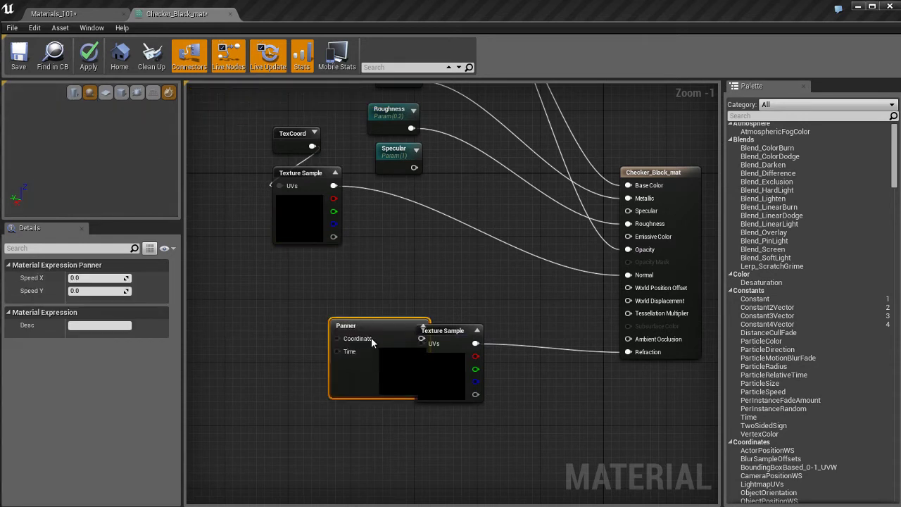
pyautogui.moveTo(379, 333); pyautogui.dragTo(330, 330)
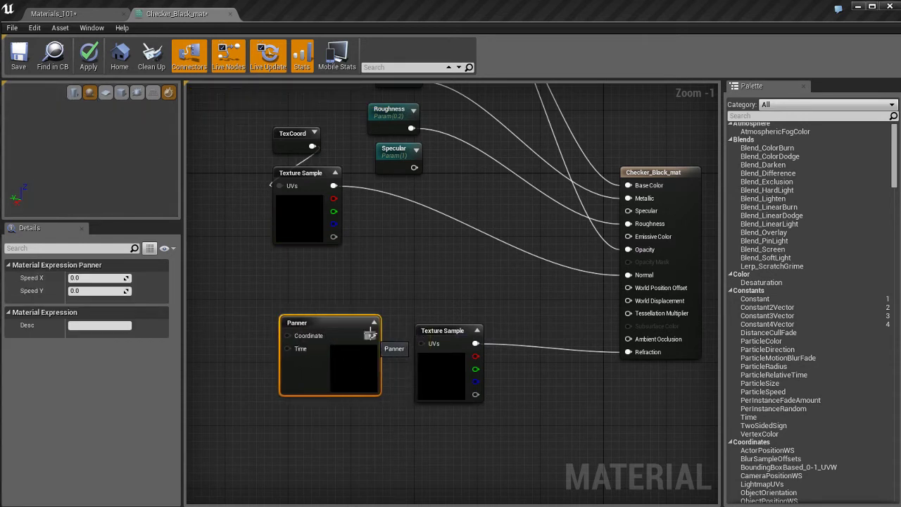
pyautogui.moveTo(425, 344); pyautogui.dragTo(372, 335)
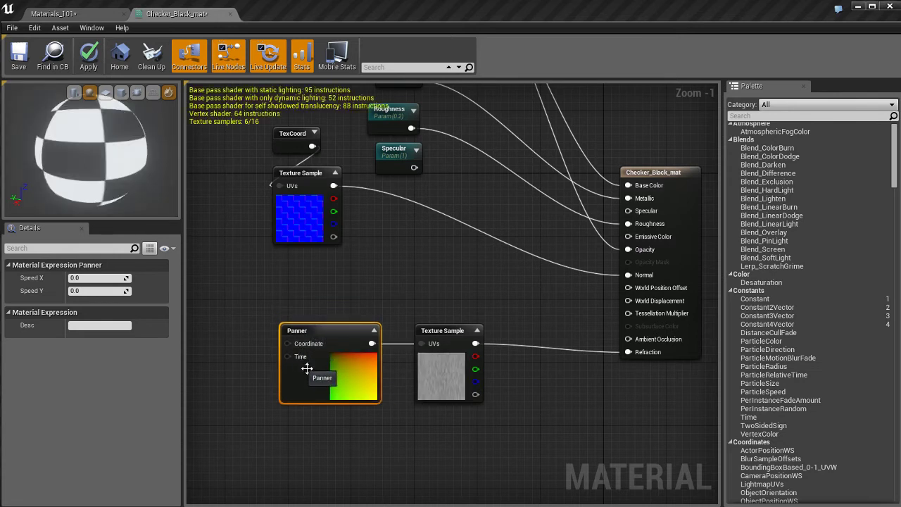
# - Set the Panner's Speed Y to 1
pyautogui.click(98, 291)
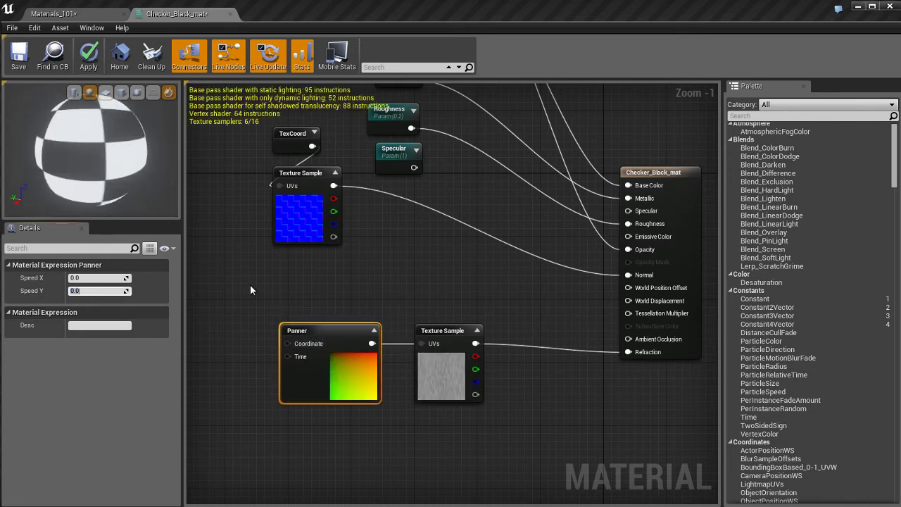
pyautogui.write('1')
pyautogui.press('Return')
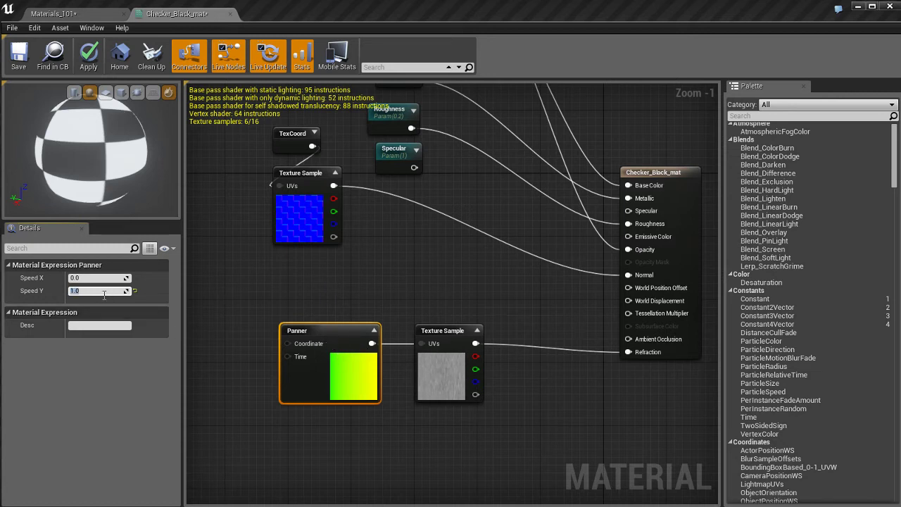
# - Set the Panner's Speed Y to -1, apply the material, and check the moving refraction on the sphere in the level
pyautogui.write('1')
pyautogui.press('Return')
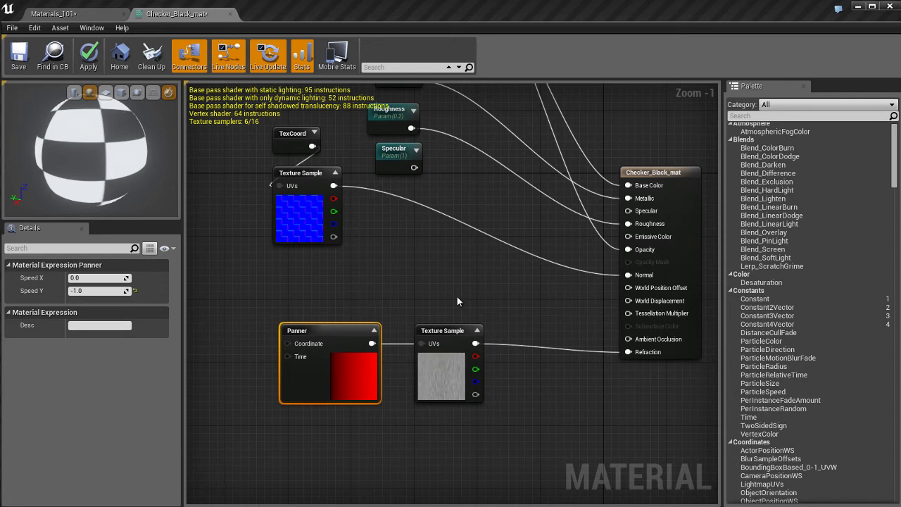
pyautogui.click(371, 297)
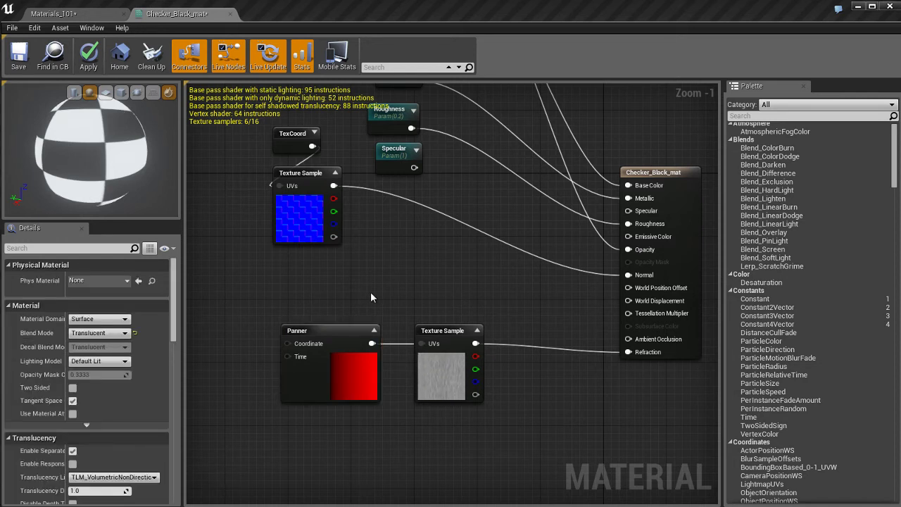
pyautogui.press('Return')
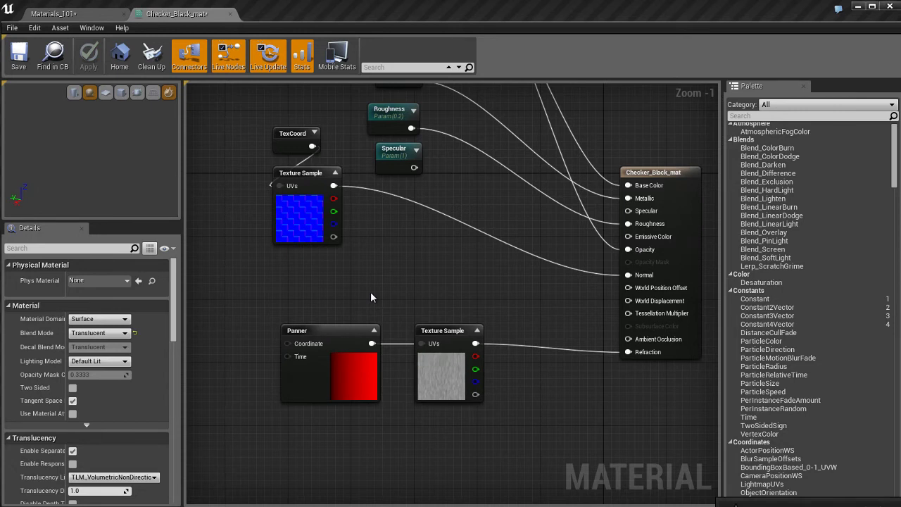
pyautogui.click(102, 14)
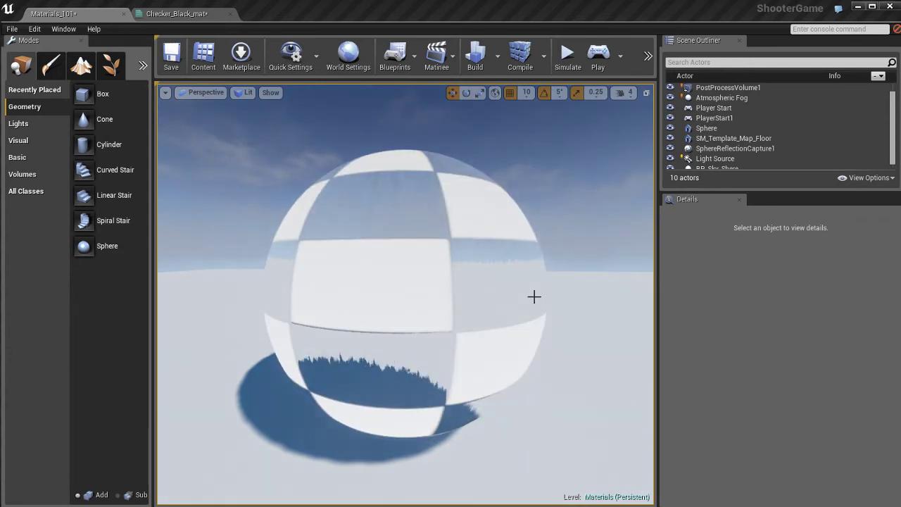
pyautogui.keyDown('alt'); pyautogui.moveTo(499, 328); pyautogui.dragTo(463, 299); pyautogui.keyUp('alt')
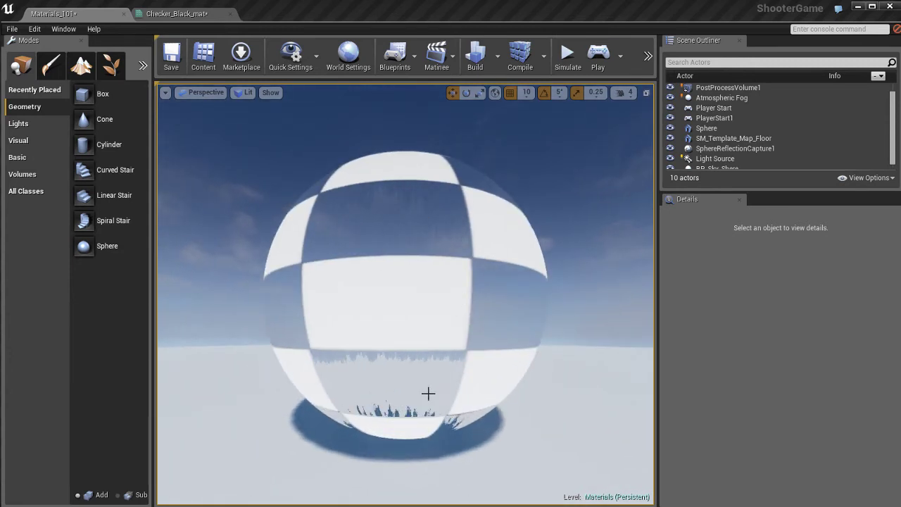
# - Set the Speed Y of the Panner in Checker_Black_mat to -0.25 and apply the material
pyautogui.click(178, 13)
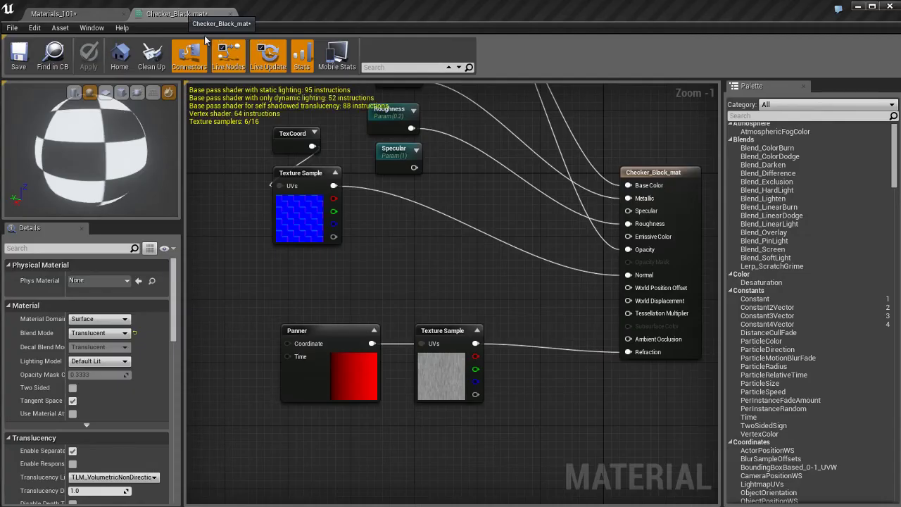
pyautogui.click(346, 374)
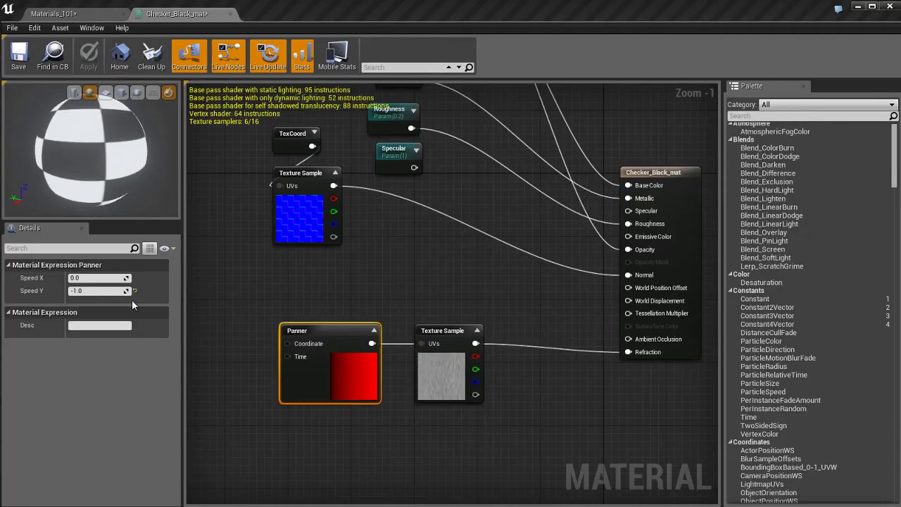
pyautogui.click(97, 290)
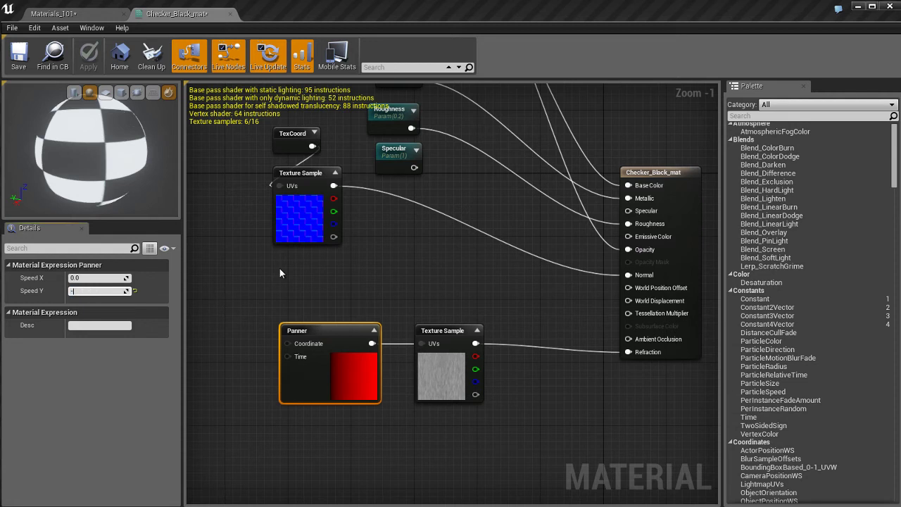
pyautogui.write('-0.25')
pyautogui.press('Return')
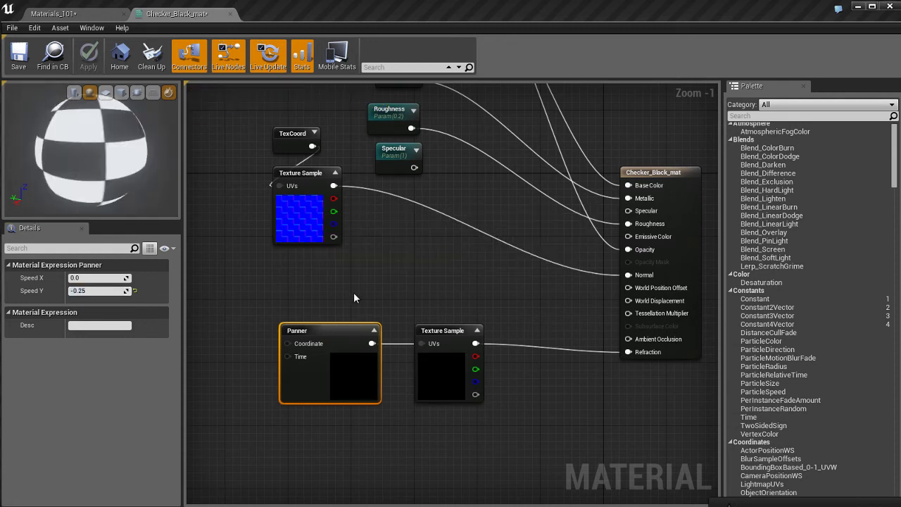
# - Examine the slower panning refraction through the sphere's transparent squares in the level from several angles and distances
pyautogui.click(98, 19)
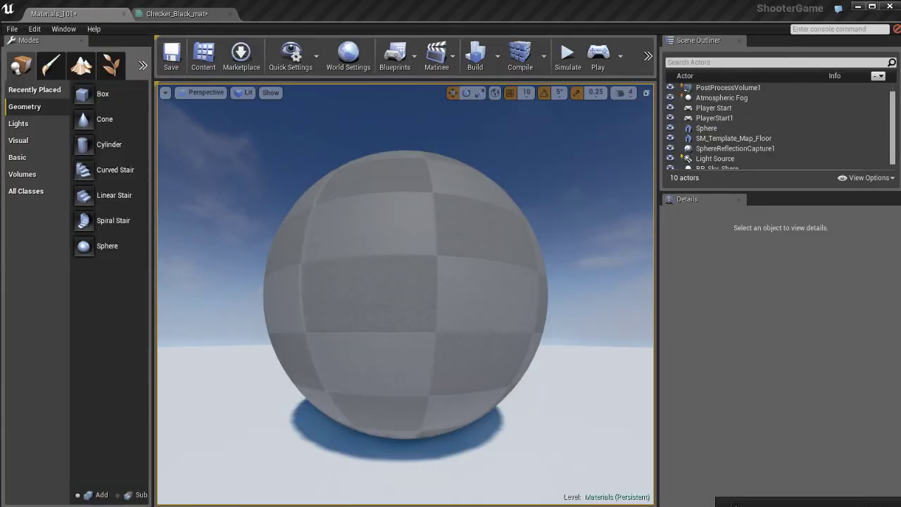
pyautogui.scroll(2, 448, 318)
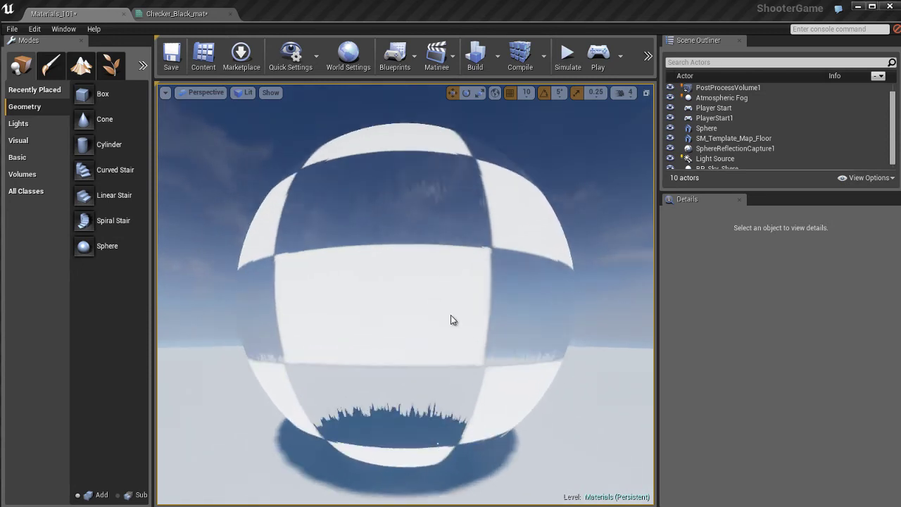
pyautogui.scroll(2, 447, 317)
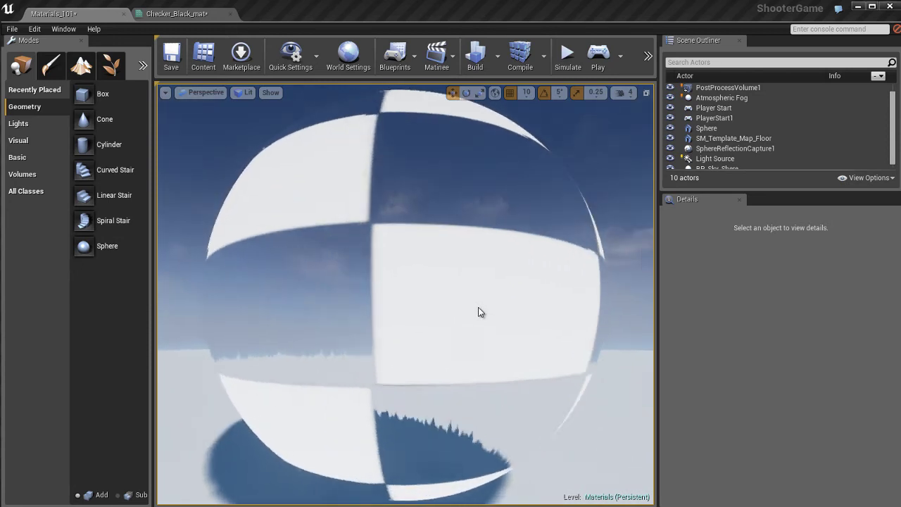
pyautogui.keyDown('alt'); pyautogui.moveTo(479, 308); pyautogui.dragTo(444, 332); pyautogui.keyUp('alt')
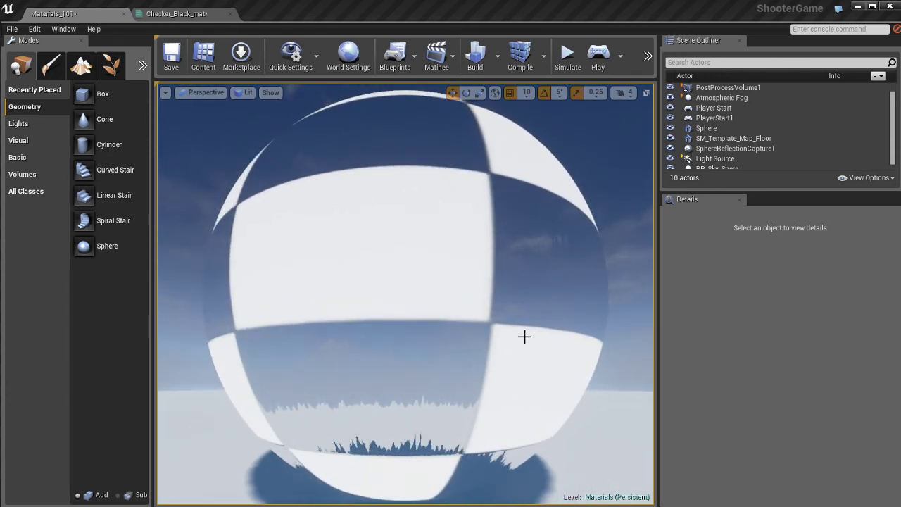
pyautogui.scroll(5, 384, 325)
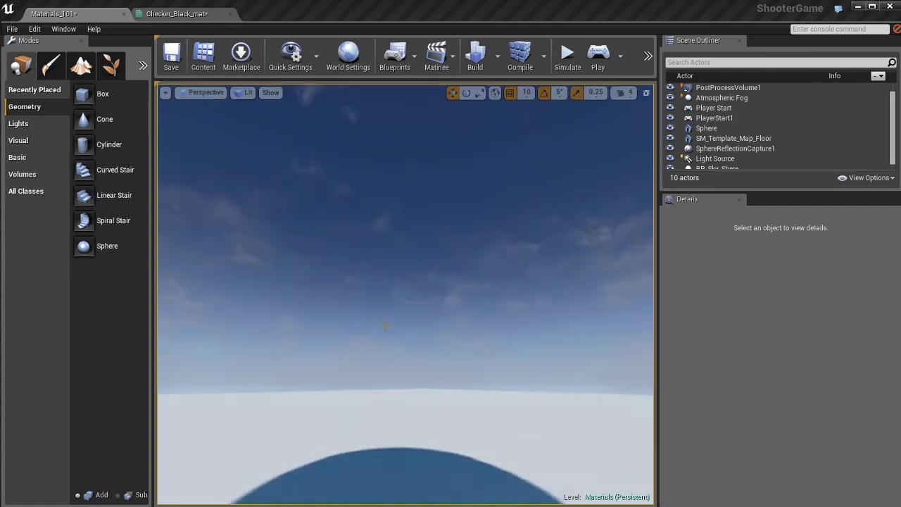
pyautogui.scroll(-6, 382, 319)
pyautogui.scroll(1, 381, 317)
pyautogui.keyDown('alt'); pyautogui.moveTo(380, 316); pyautogui.dragTo(382, 326); pyautogui.keyUp('alt')
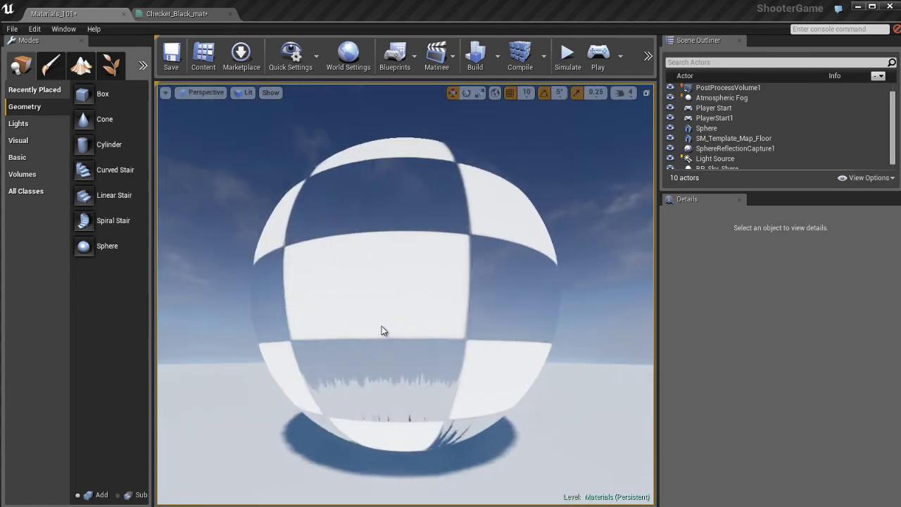
pyautogui.moveTo(381, 331); pyautogui.dragTo(400, 337, button='middle')
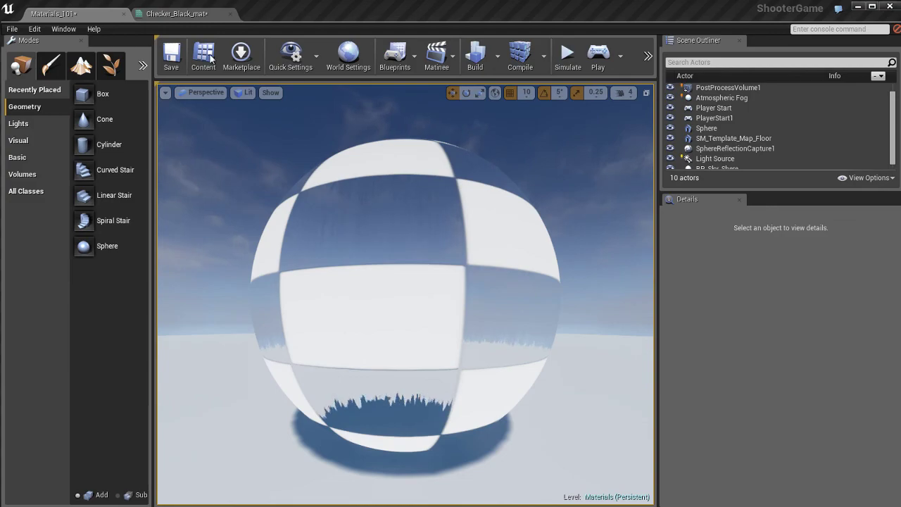
# - Return to the Checker_Black_mat graph, clear the node selection, and review the nodes feeding the material
pyautogui.click(177, 15)
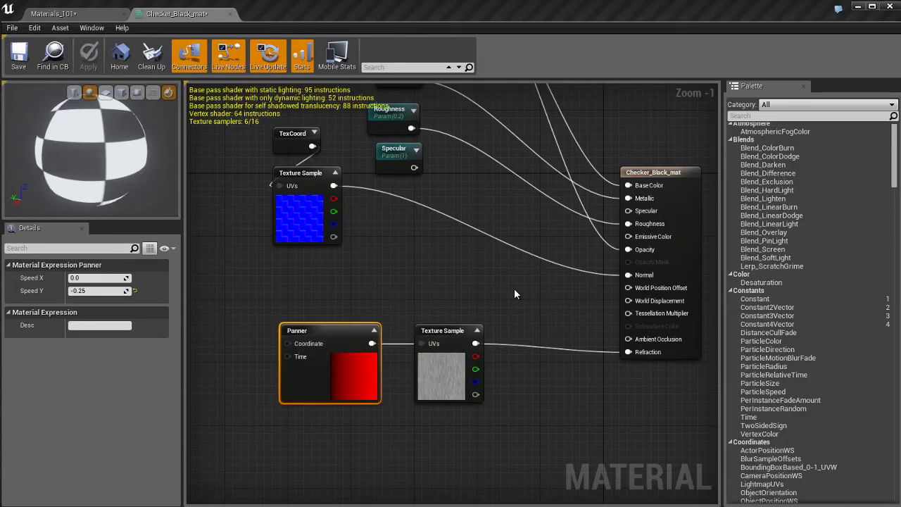
pyautogui.click(547, 301)
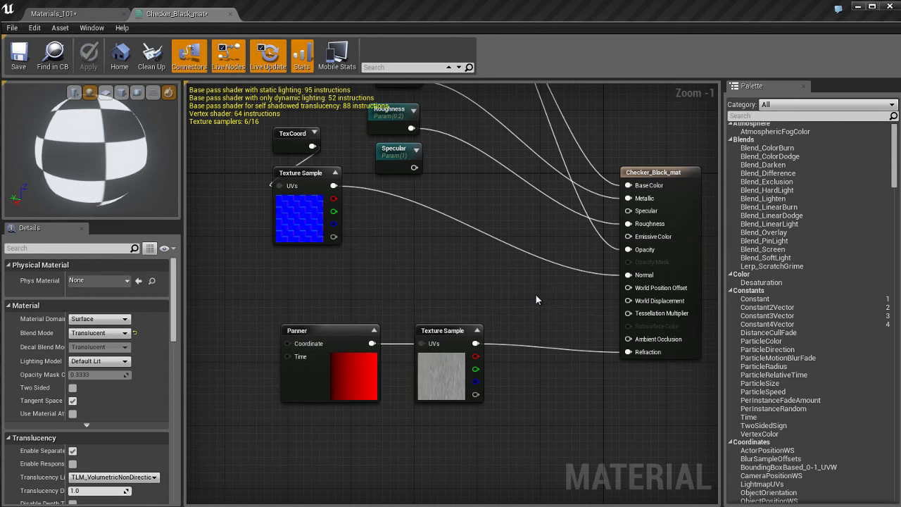
pyautogui.moveTo(533, 299); pyautogui.dragTo(535, 312, button='right')
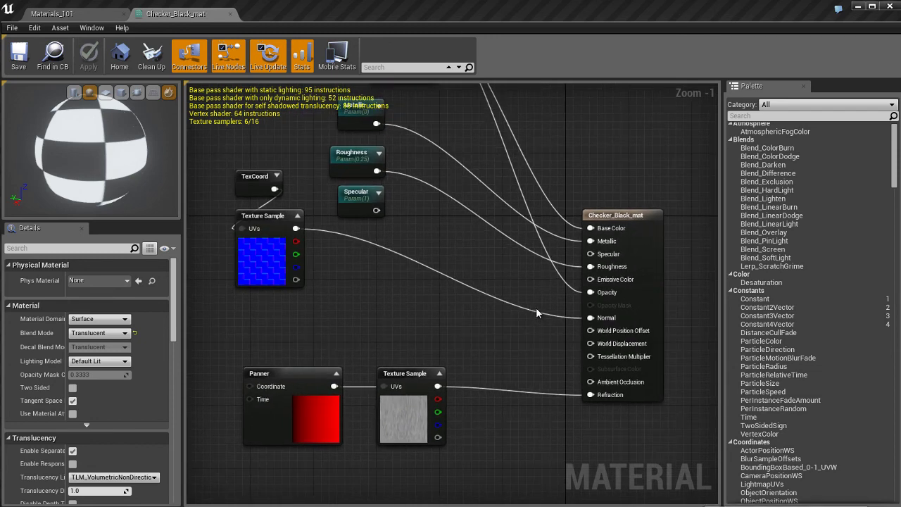